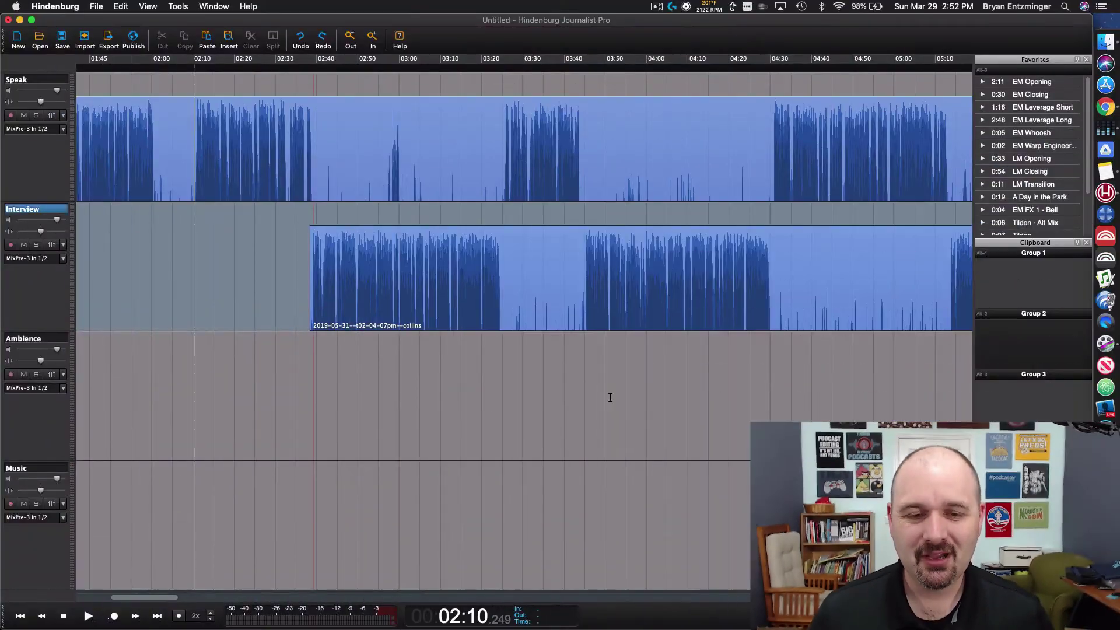
# Scroll back to the timeline start and select 2:10 to 2:39 on the Speak clip.
pyautogui.moveTo(149, 597); pyautogui.dragTo(116, 596)
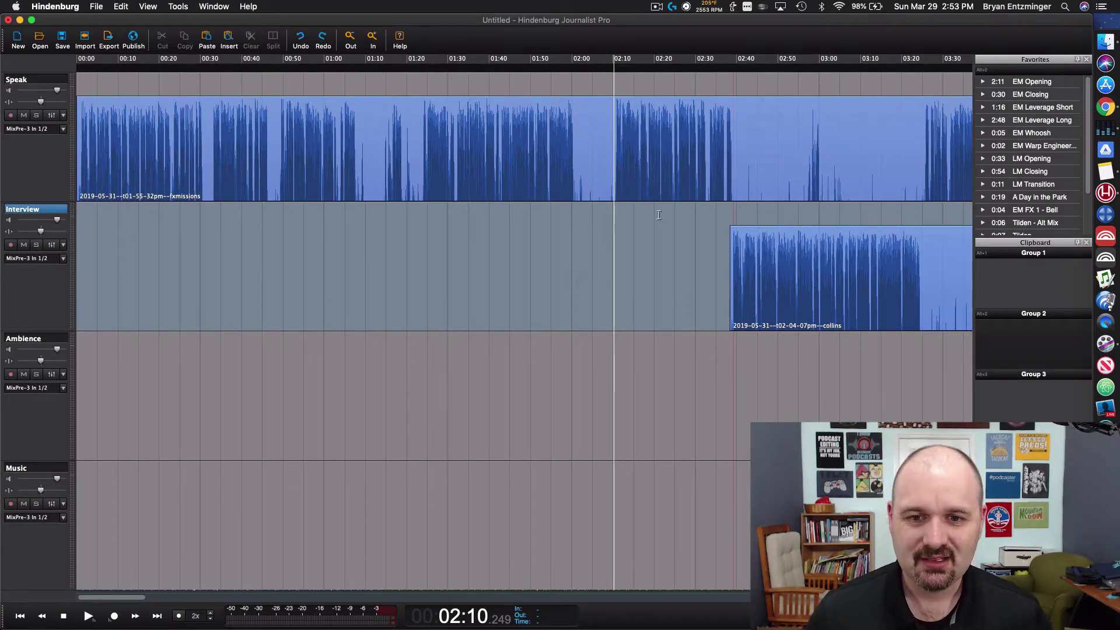
pyautogui.moveTo(614, 193); pyautogui.dragTo(734, 189)
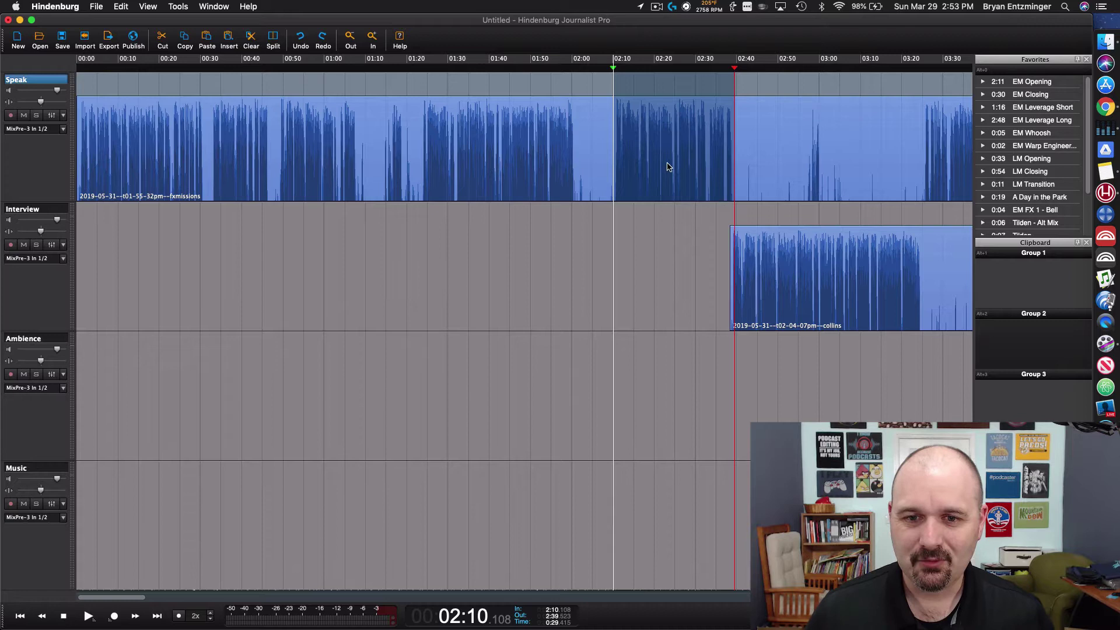
pyautogui.click(254, 45)
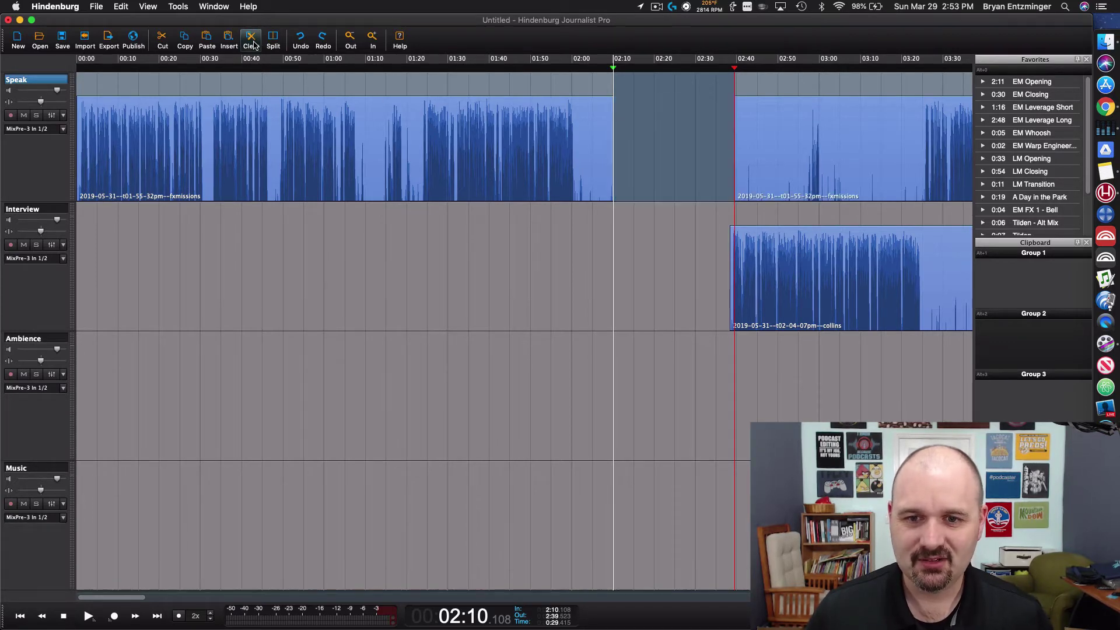
pyautogui.click(784, 163)
pyautogui.moveTo(801, 163); pyautogui.dragTo(634, 149)
pyautogui.moveTo(800, 264); pyautogui.dragTo(685, 264)
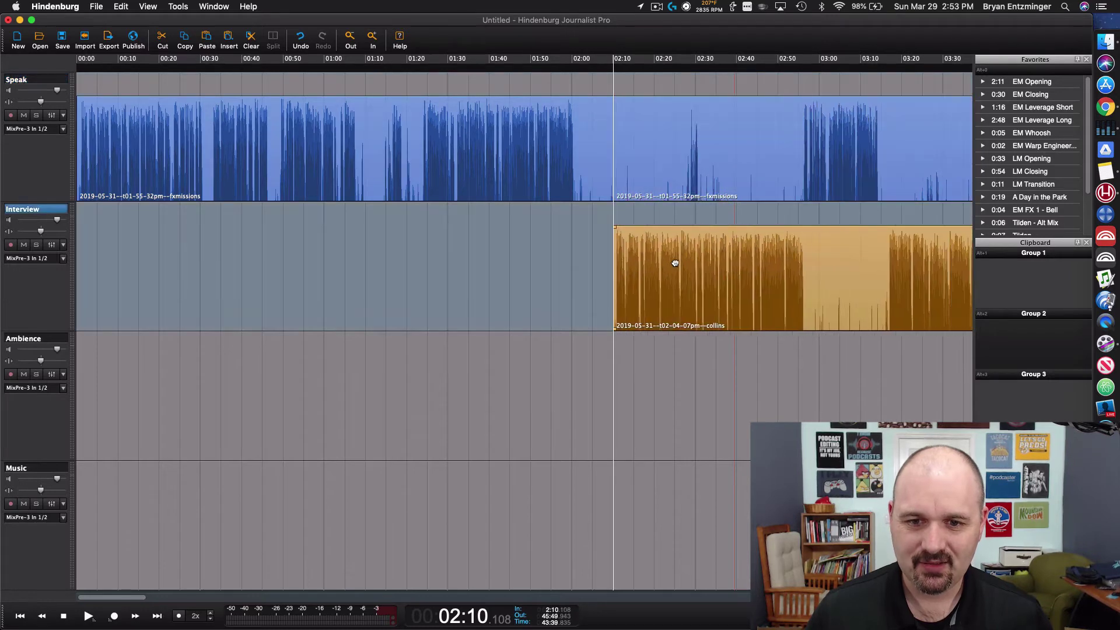
pyautogui.click(591, 211)
pyautogui.press('super+z')
pyautogui.press('super+z')
pyautogui.press('super+z')
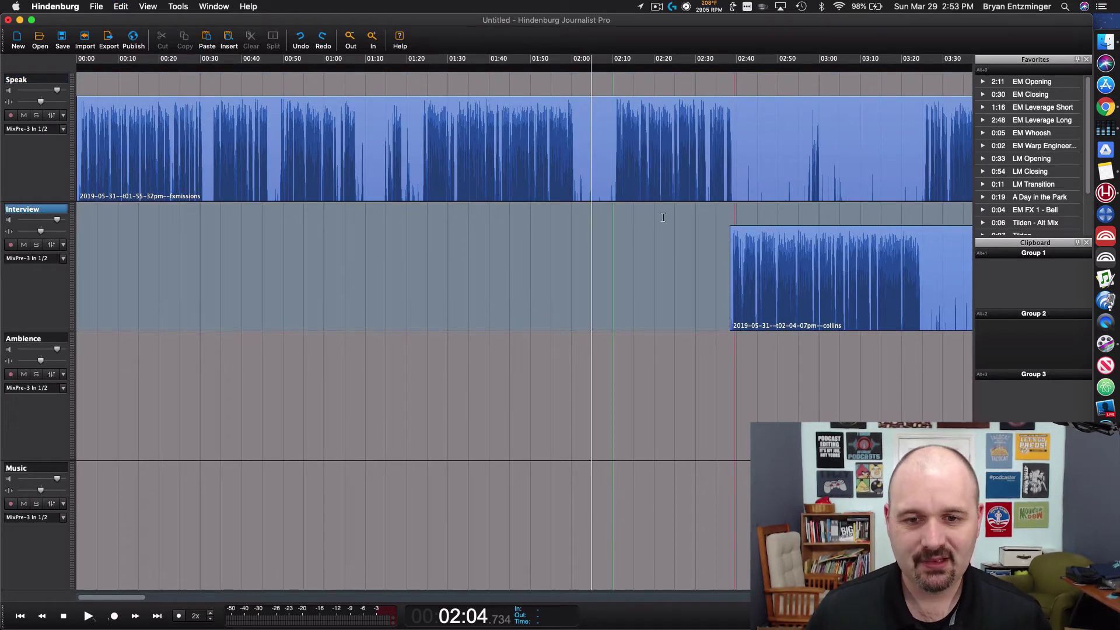
pyautogui.moveTo(614, 193); pyautogui.dragTo(735, 191)
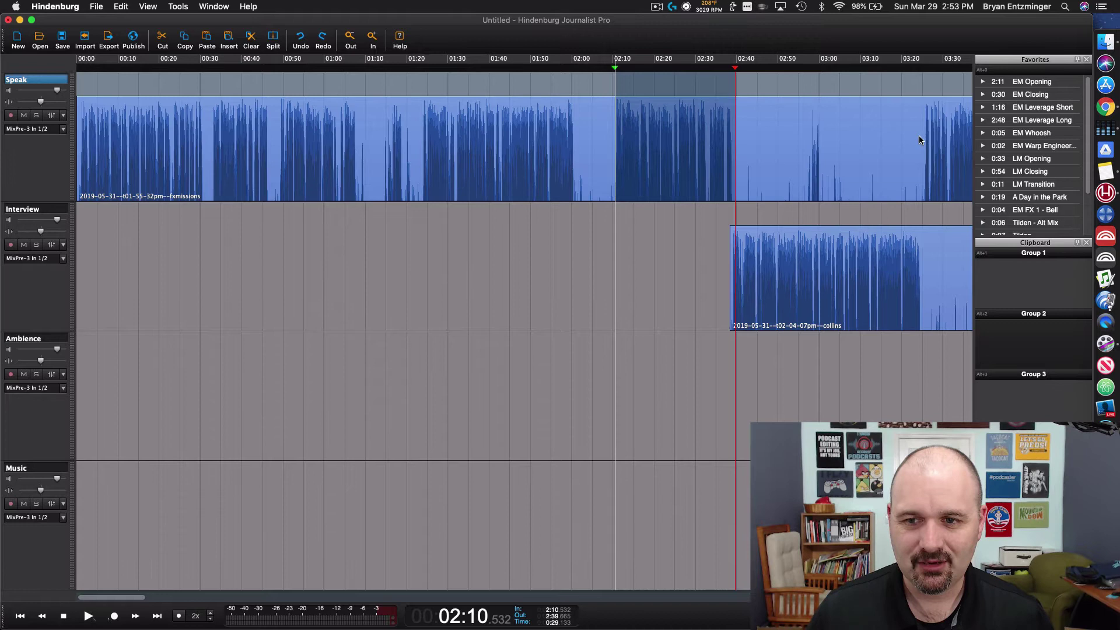
pyautogui.click(161, 47)
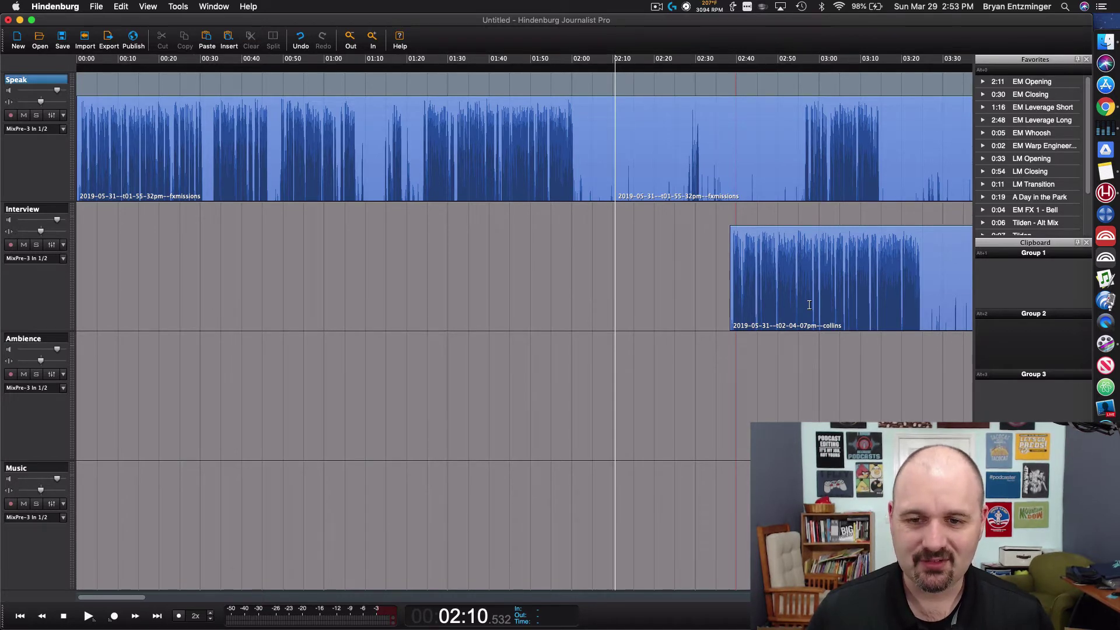
pyautogui.click(809, 305)
pyautogui.moveTo(908, 274); pyautogui.dragTo(779, 274)
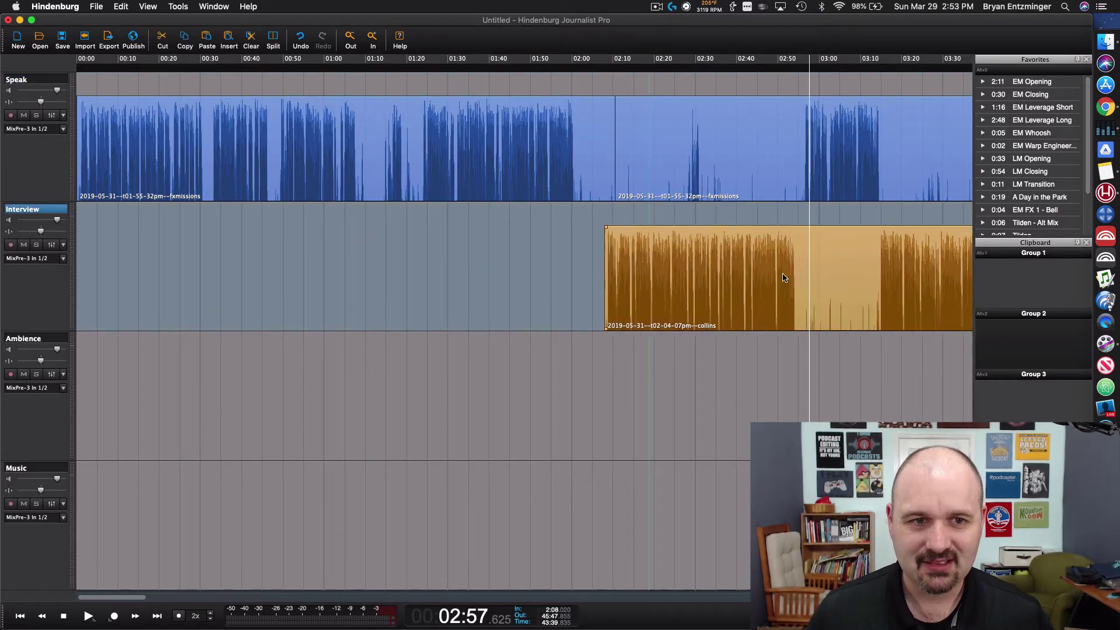
pyautogui.click(299, 42)
pyautogui.click(299, 42)
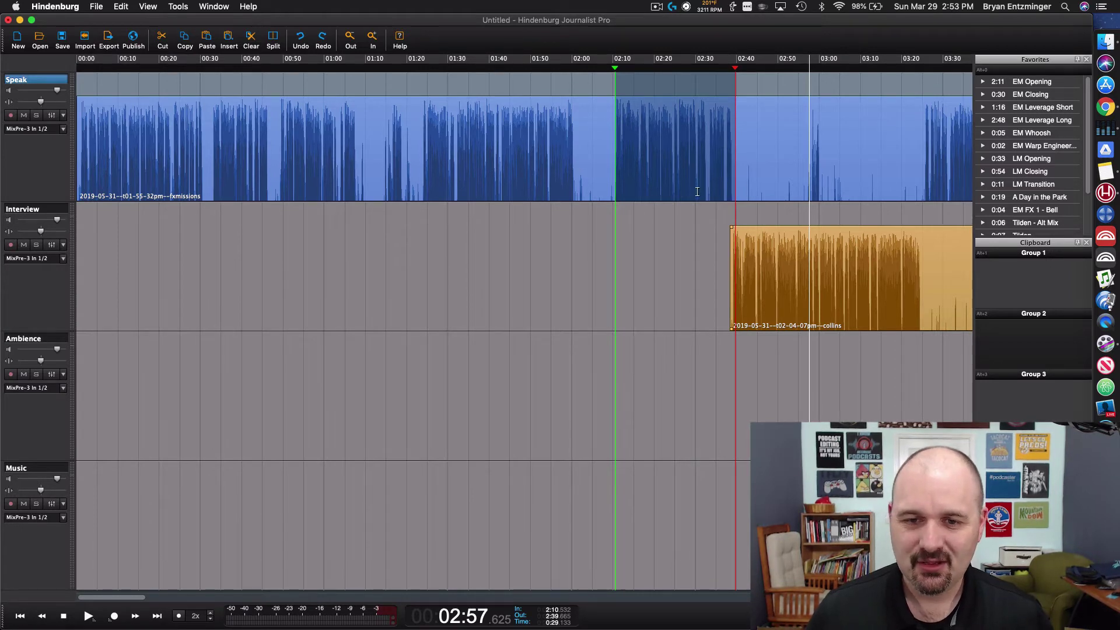
# Reposition the playhead, then select 2:10 to 2:39 across the Speak and Interview tracks.
pyautogui.click(746, 182)
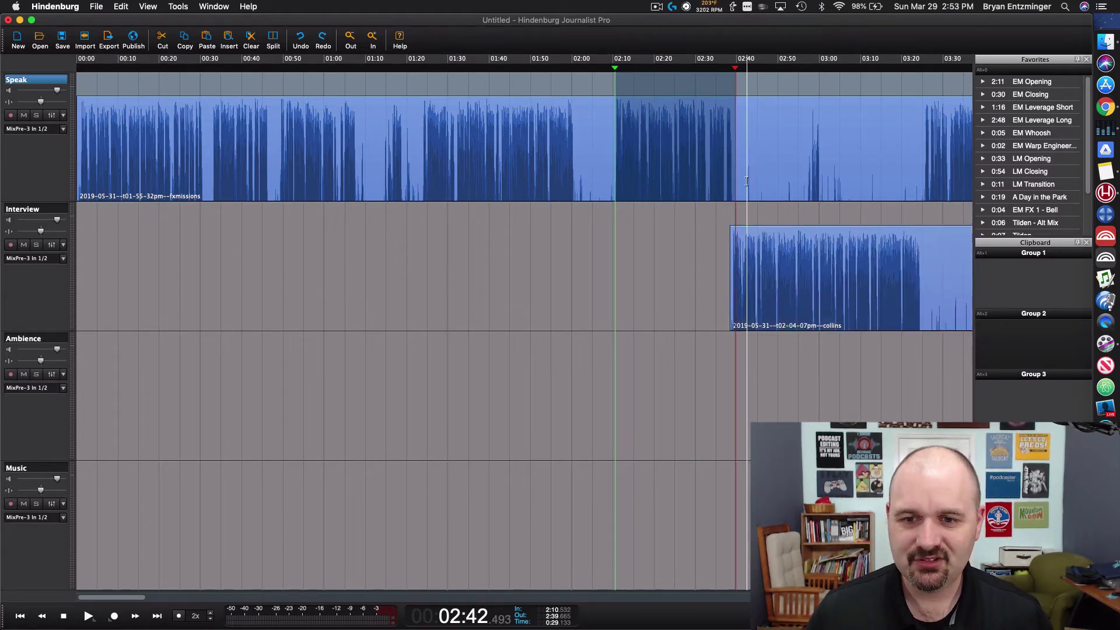
pyautogui.click(615, 196)
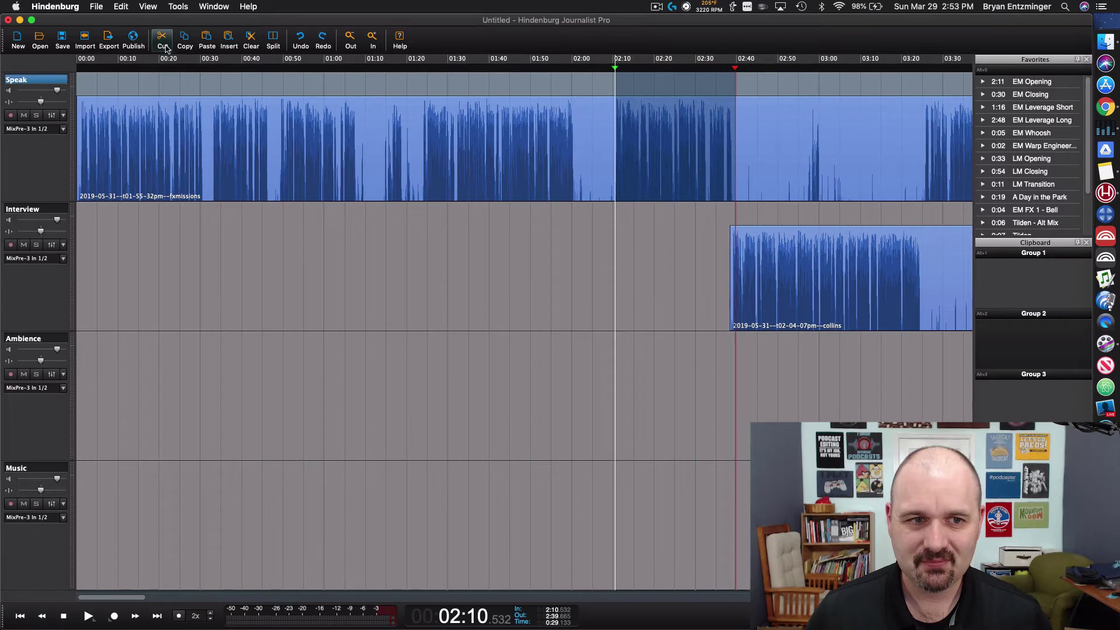
pyautogui.click(664, 199)
pyautogui.click(614, 195)
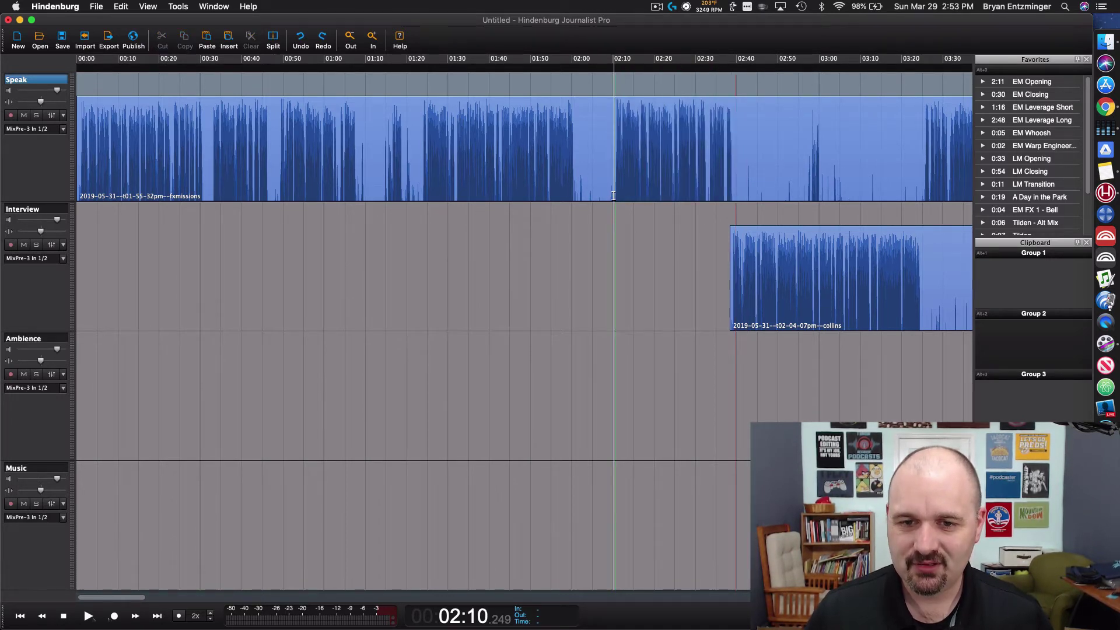
pyautogui.moveTo(614, 196); pyautogui.dragTo(732, 235)
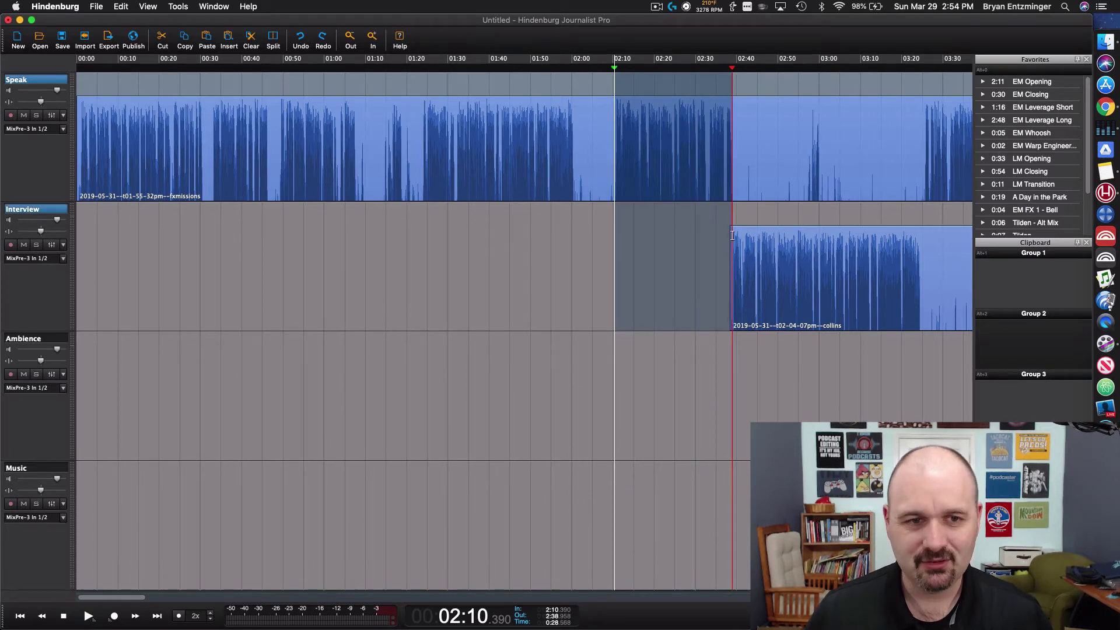
# Clear and then cut the selection, undo both, and deselect with playback at 0:30.
pyautogui.click(252, 41)
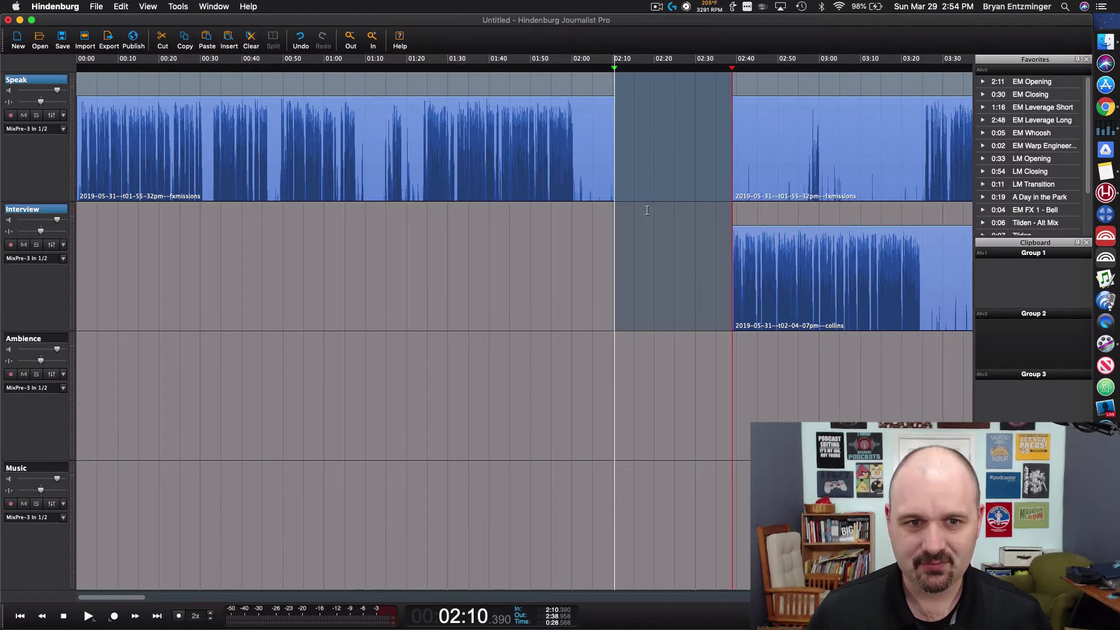
pyautogui.click(300, 40)
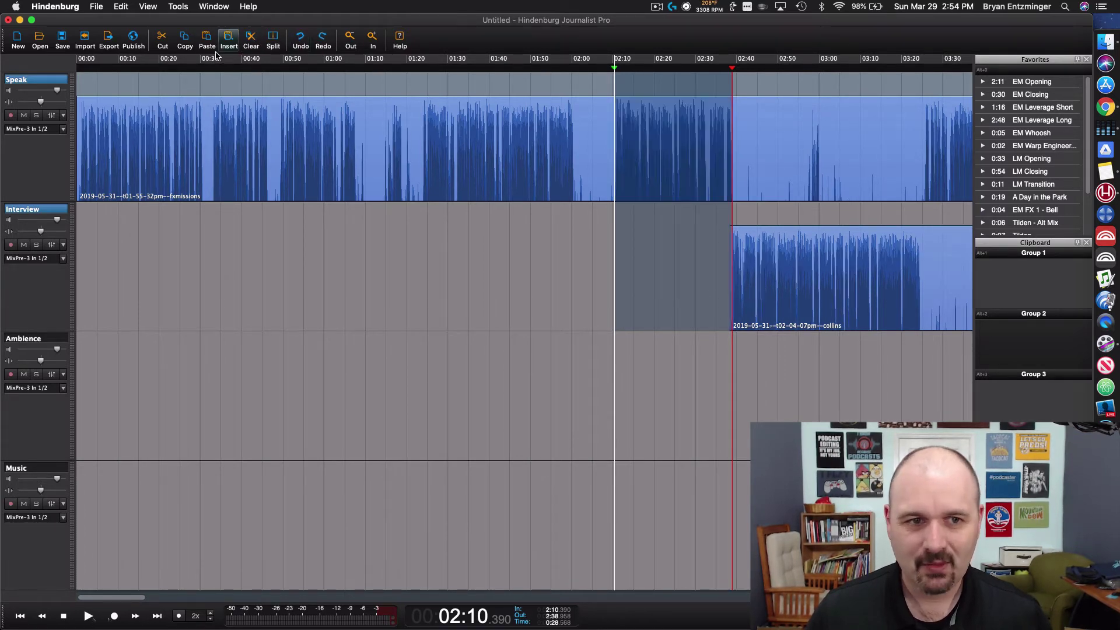
pyautogui.click(162, 40)
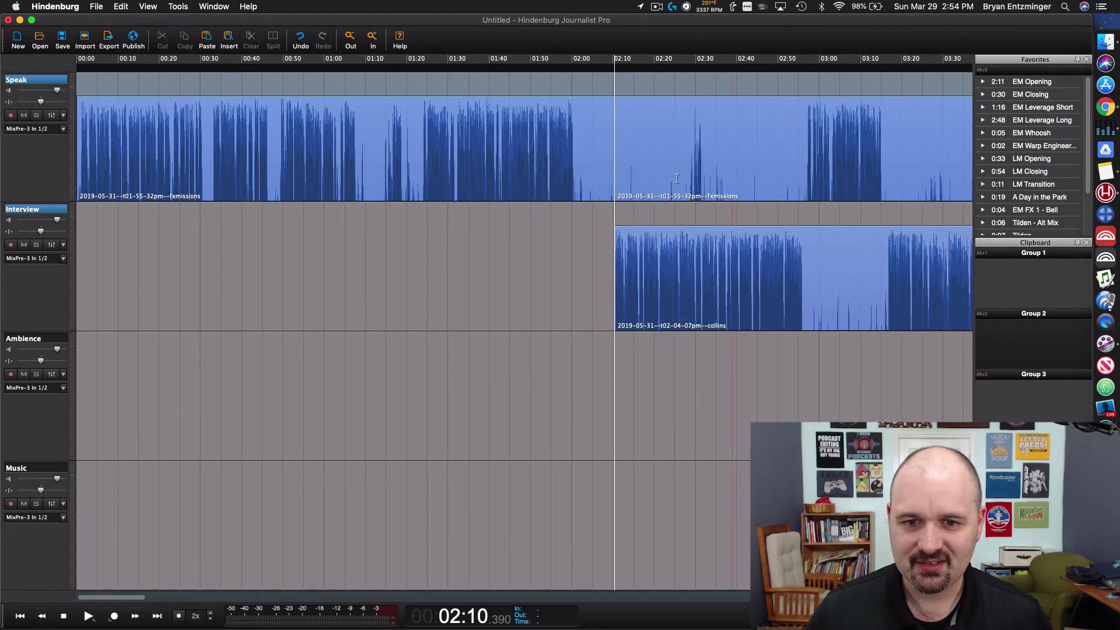
pyautogui.click(300, 40)
pyautogui.click(200, 275)
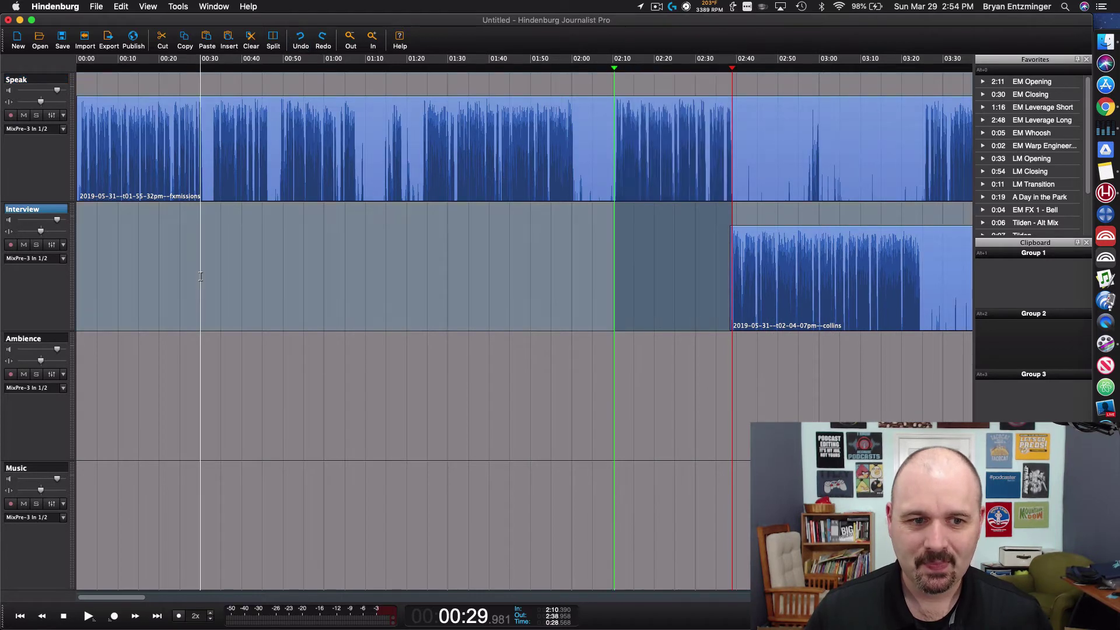
pyautogui.click(48, 86)
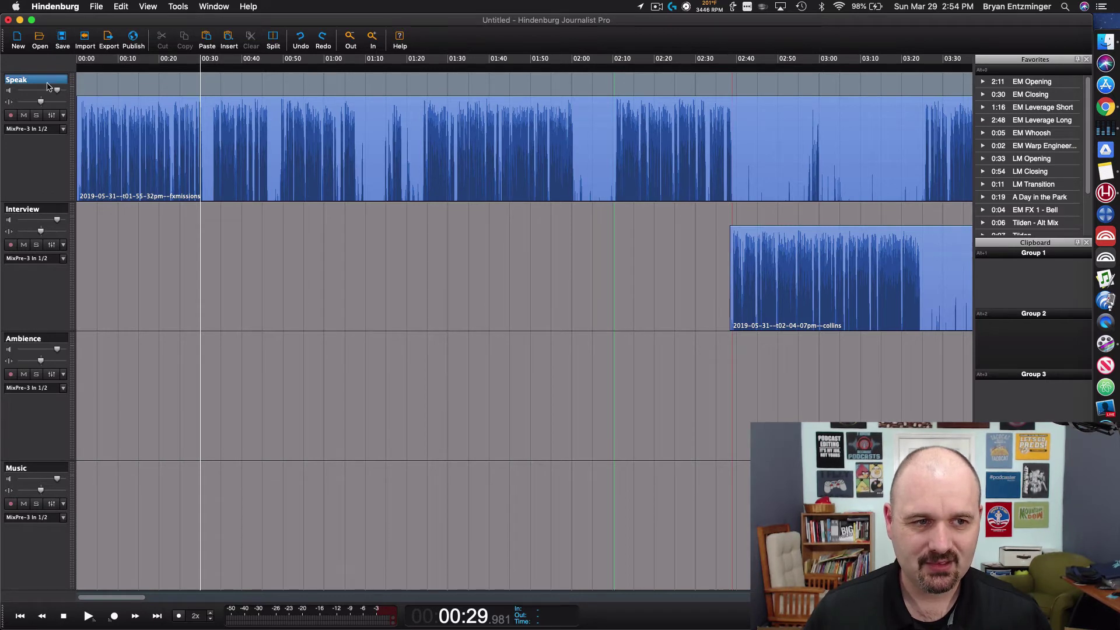
# Select the Interview track with Speak and choose Link Tracks, leaving the playhead at 1:11.
pyautogui.keyDown('shift'); pyautogui.click(54, 212); pyautogui.keyUp('shift')
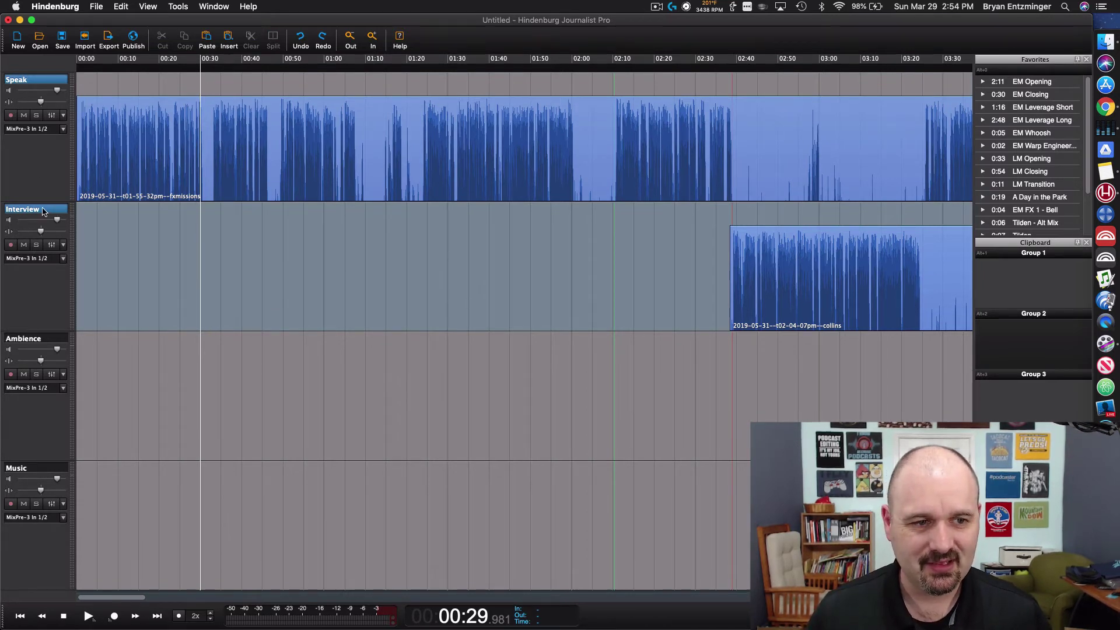
pyautogui.rightClick(43, 211)
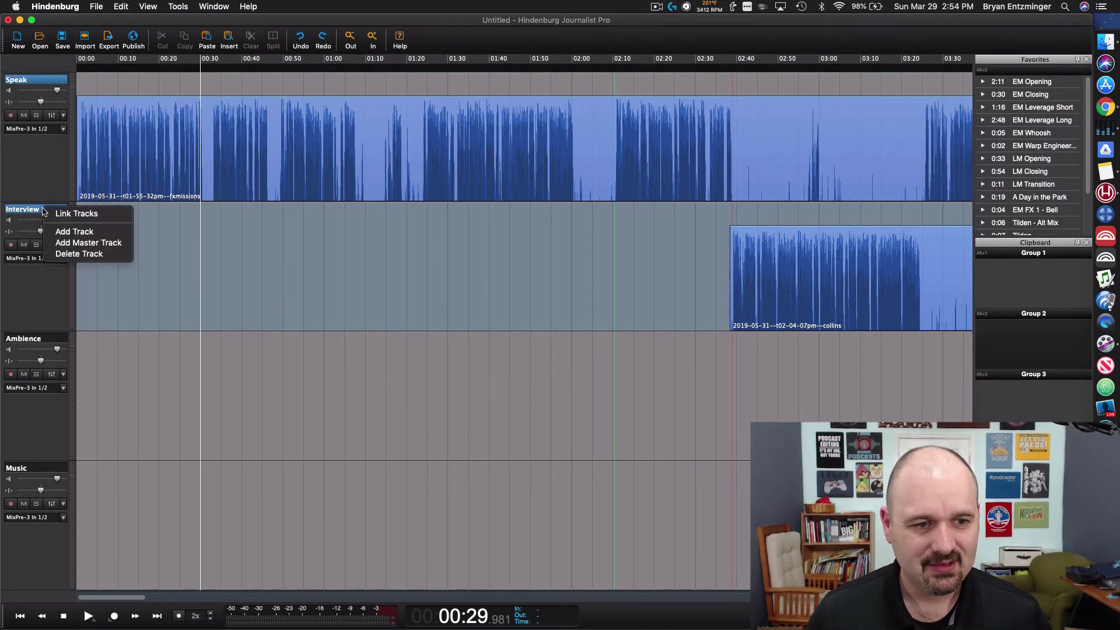
pyautogui.click(98, 216)
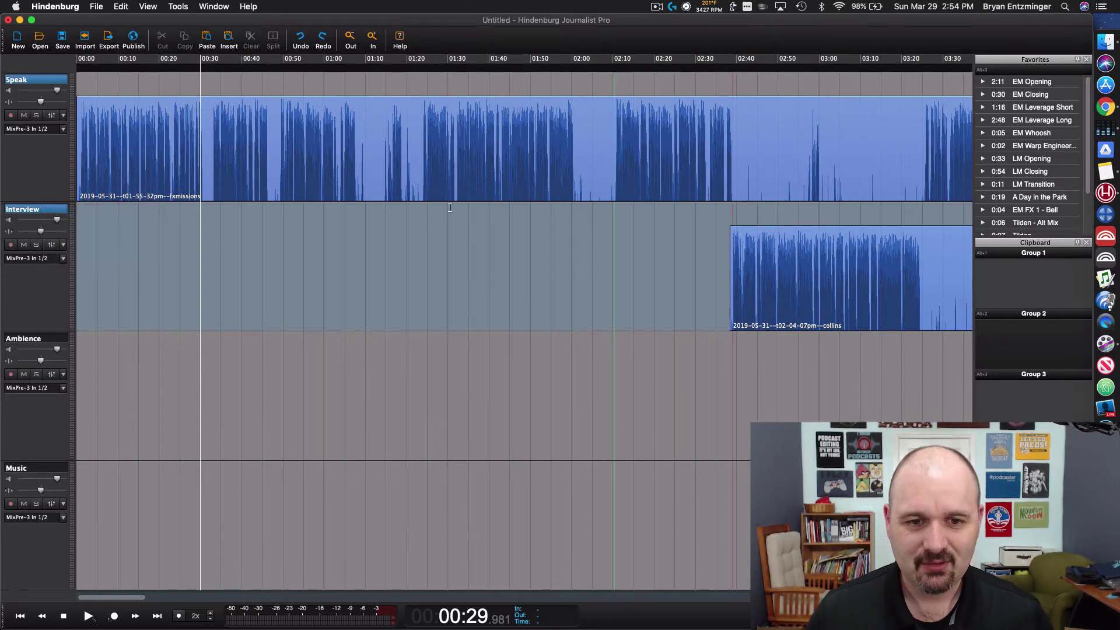
pyautogui.click(373, 182)
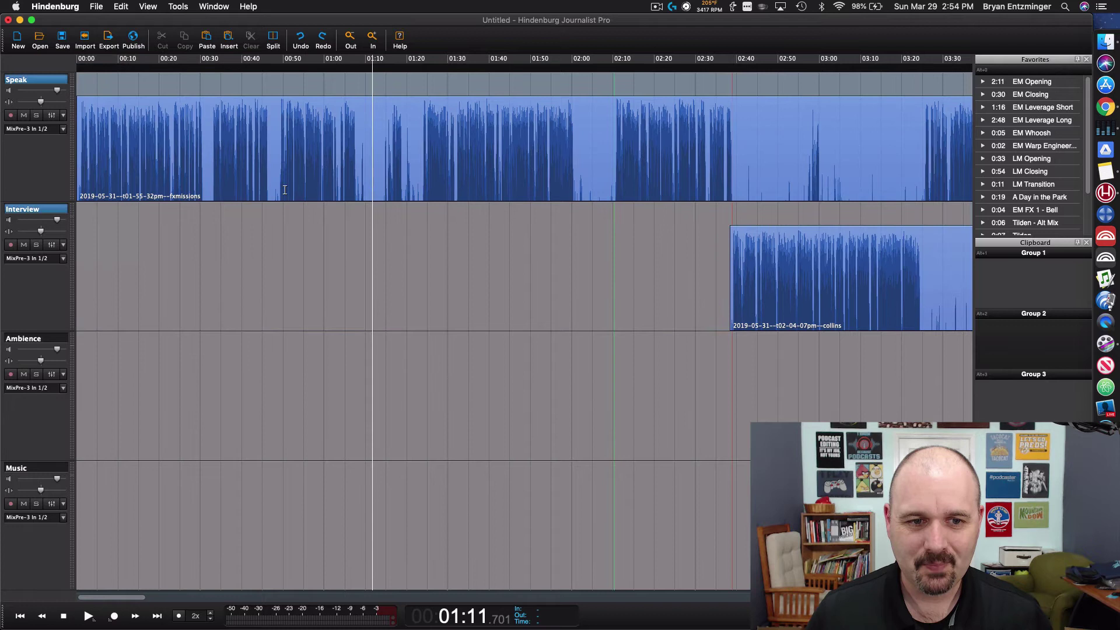
# Try marking 0:48–1:11 on the linked tracks and 1:23–2:20 on Ambience, then clear it.
pyautogui.moveTo(278, 189); pyautogui.dragTo(373, 185)
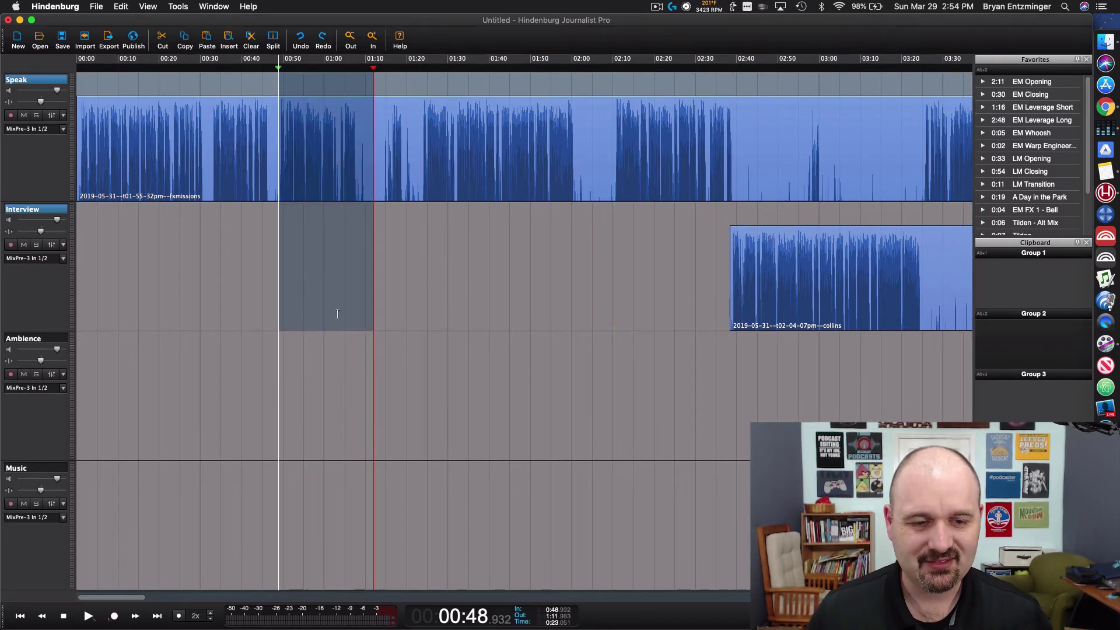
pyautogui.click(404, 429)
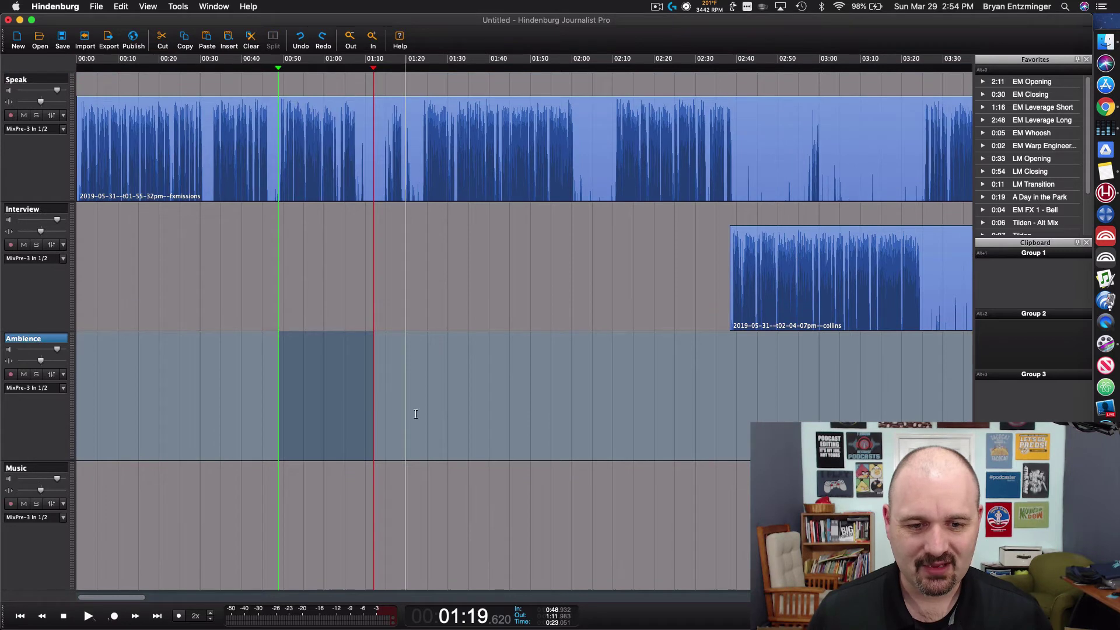
pyautogui.moveTo(418, 414); pyautogui.dragTo(657, 415)
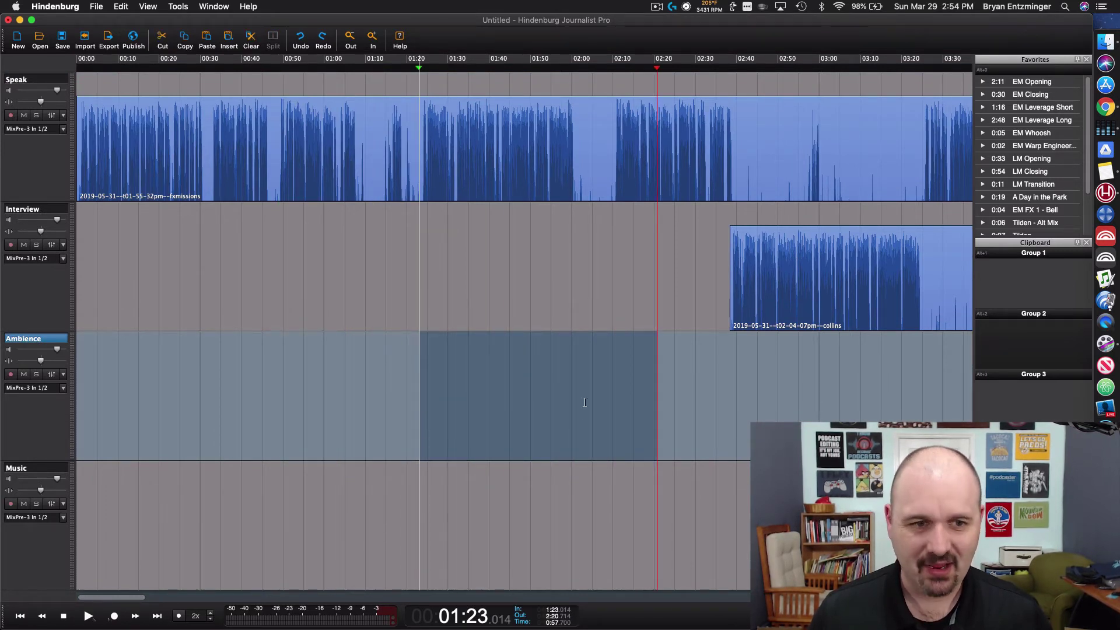
pyautogui.click(549, 366)
# Mark 1:40–2:23 on Ambience, then mark 2:10–2:37 across Speak and Interview instead.
pyautogui.click(690, 402)
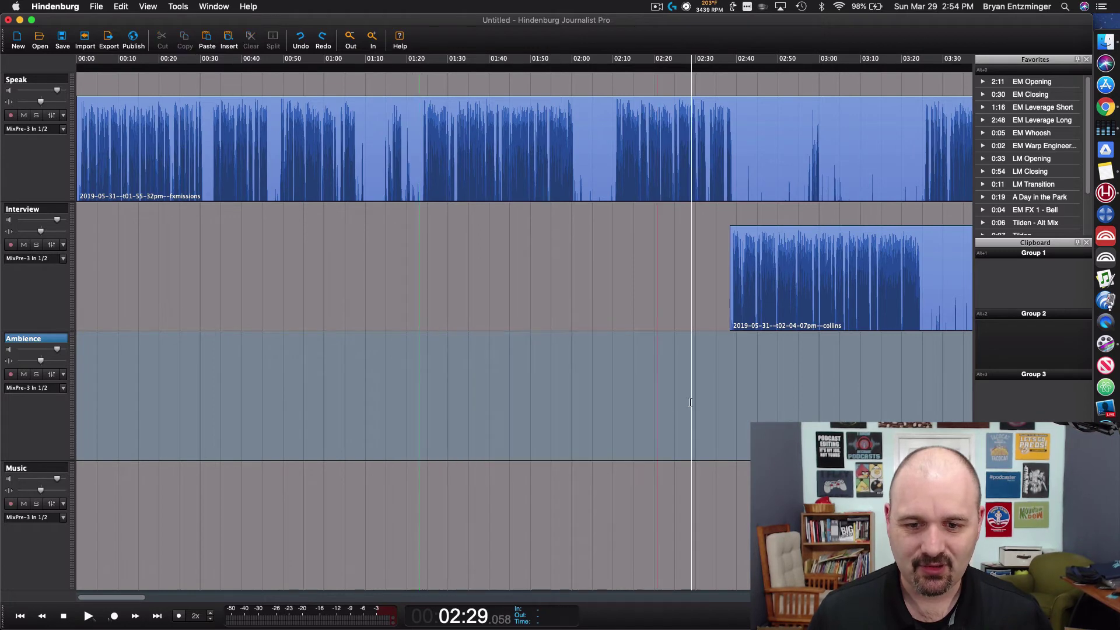
pyautogui.moveTo(669, 391); pyautogui.dragTo(411, 308)
pyautogui.click(649, 290)
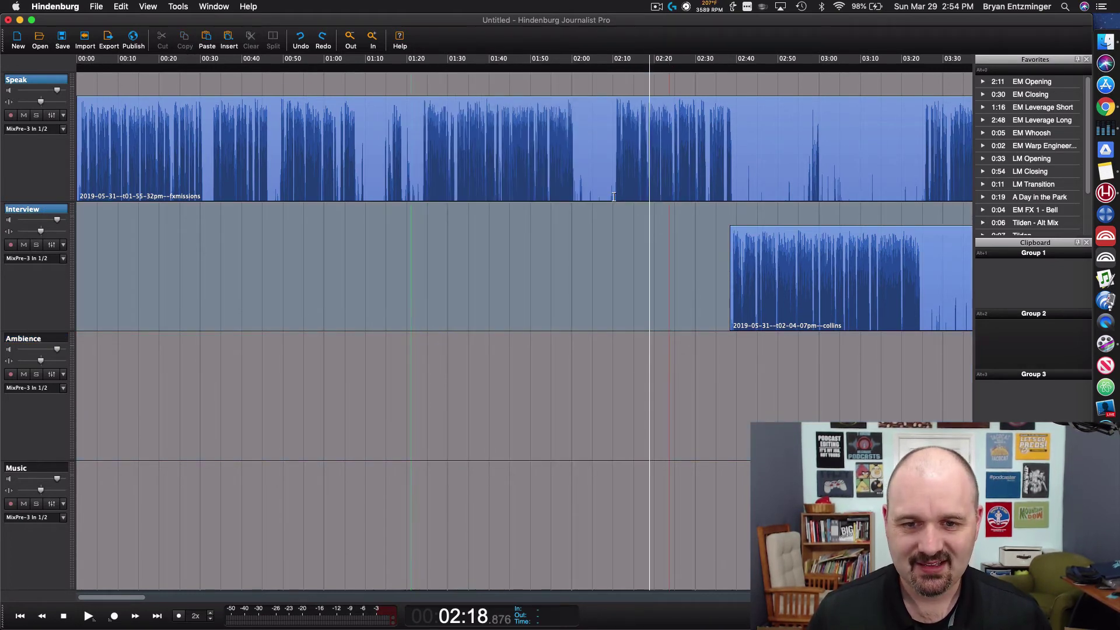
pyautogui.moveTo(613, 196); pyautogui.dragTo(733, 203)
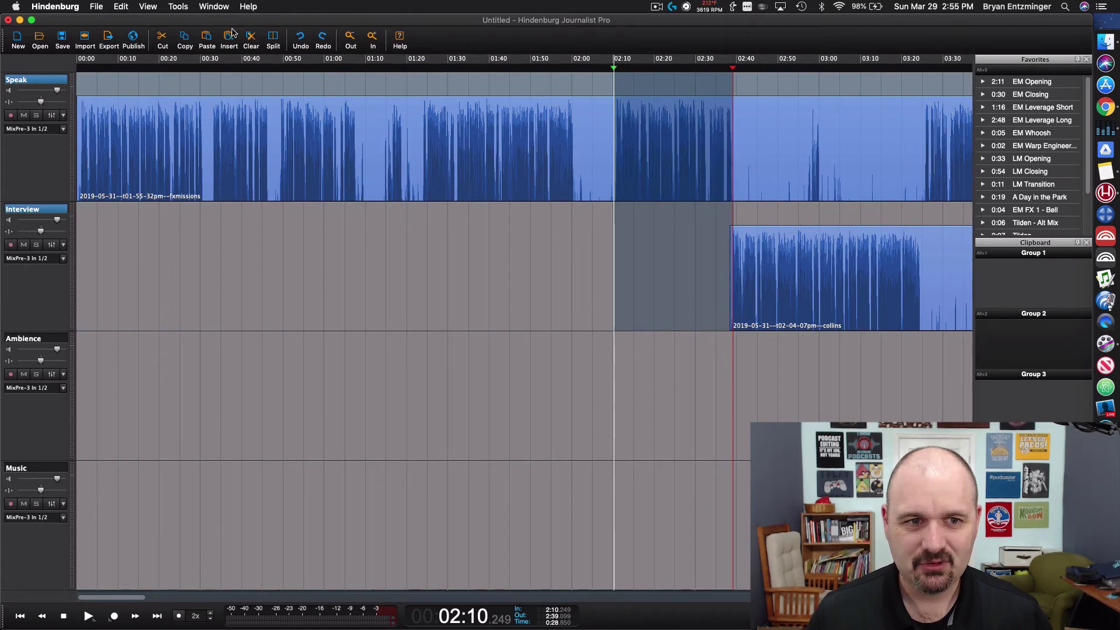
pyautogui.click(165, 41)
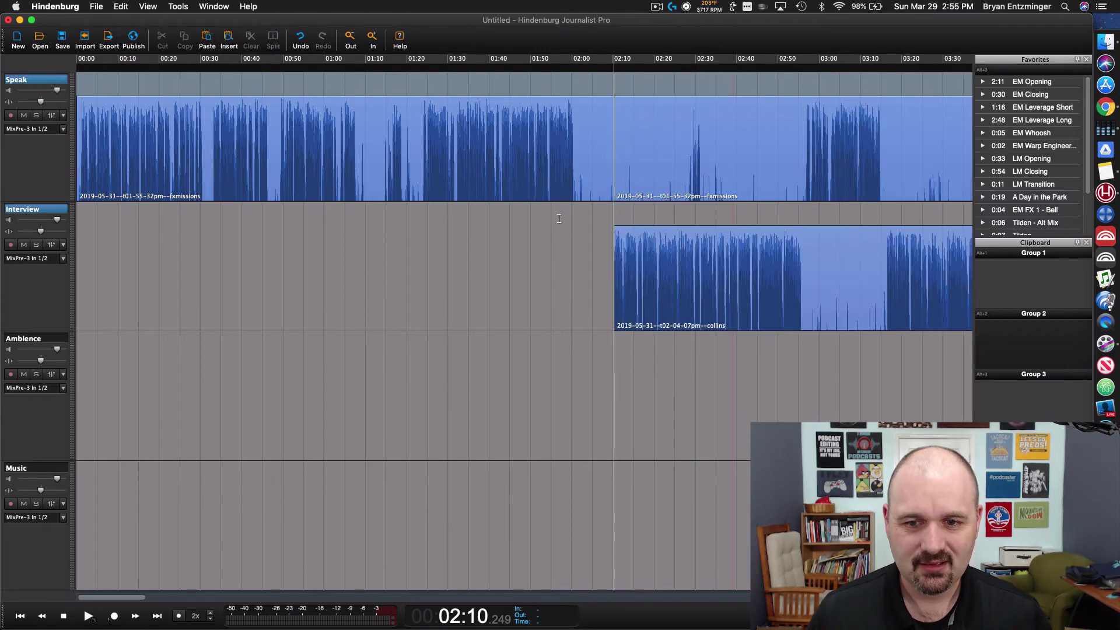
pyautogui.moveTo(766, 214); pyautogui.dragTo(794, 213)
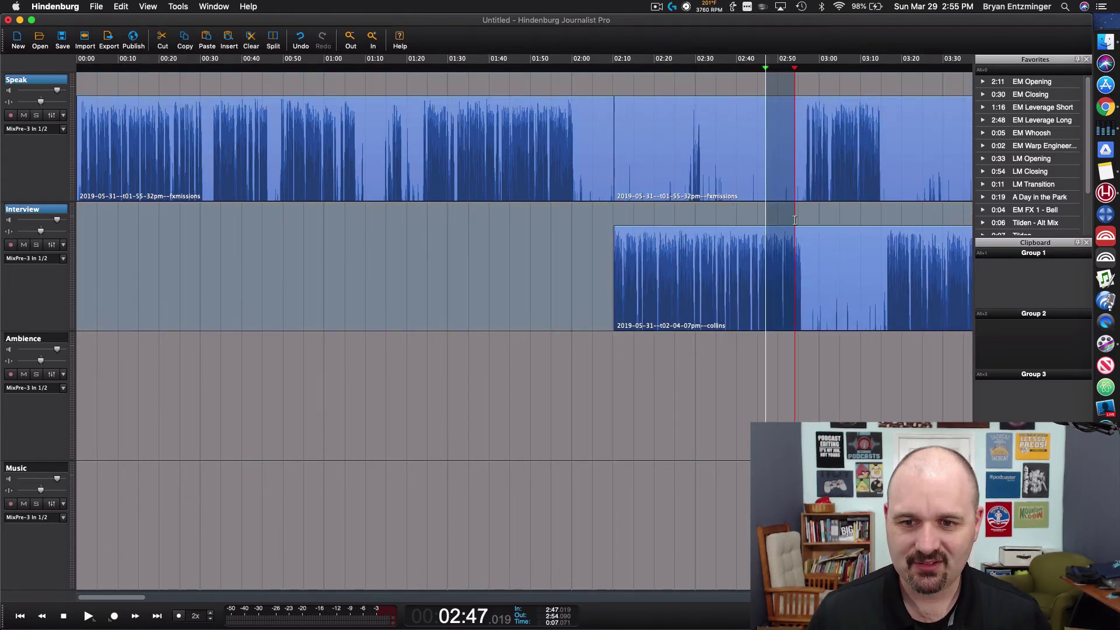
pyautogui.click(163, 41)
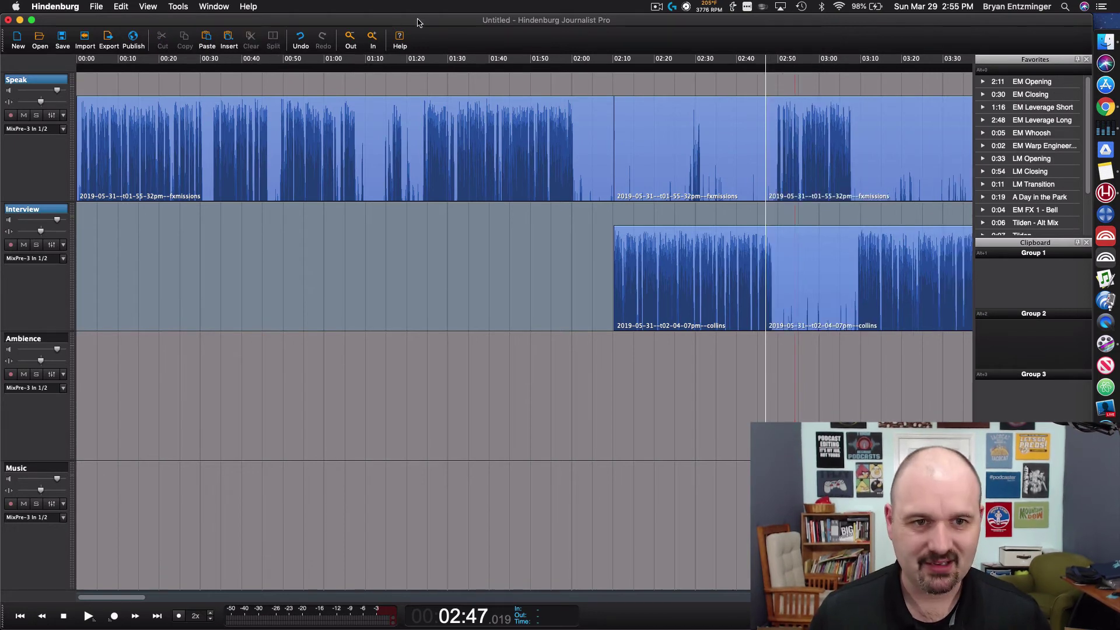
pyautogui.click(298, 42)
pyautogui.click(299, 42)
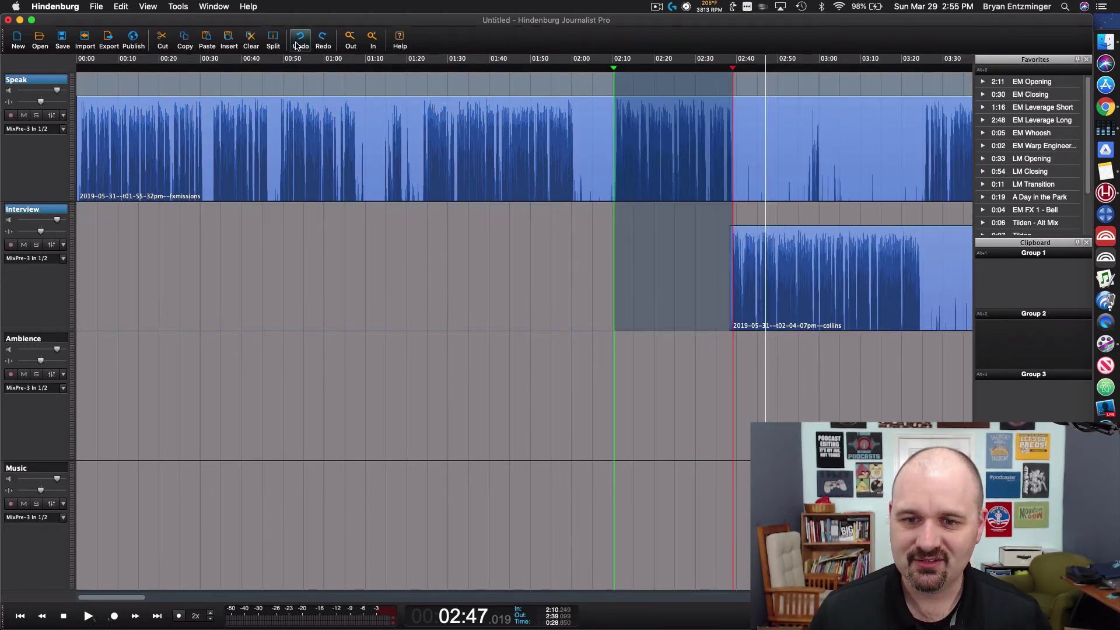